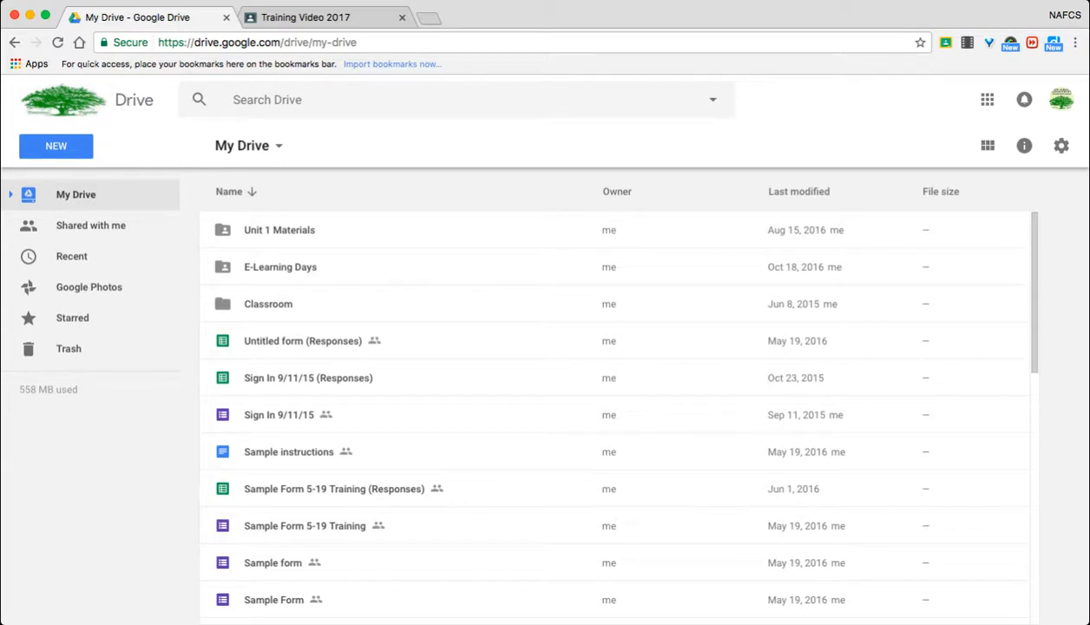
- Open the KWL State of Indiana folder modified Aug 16, 2016 in Classroom's Google Classroom Training MS folder and look through its documents
double_click(269, 304)
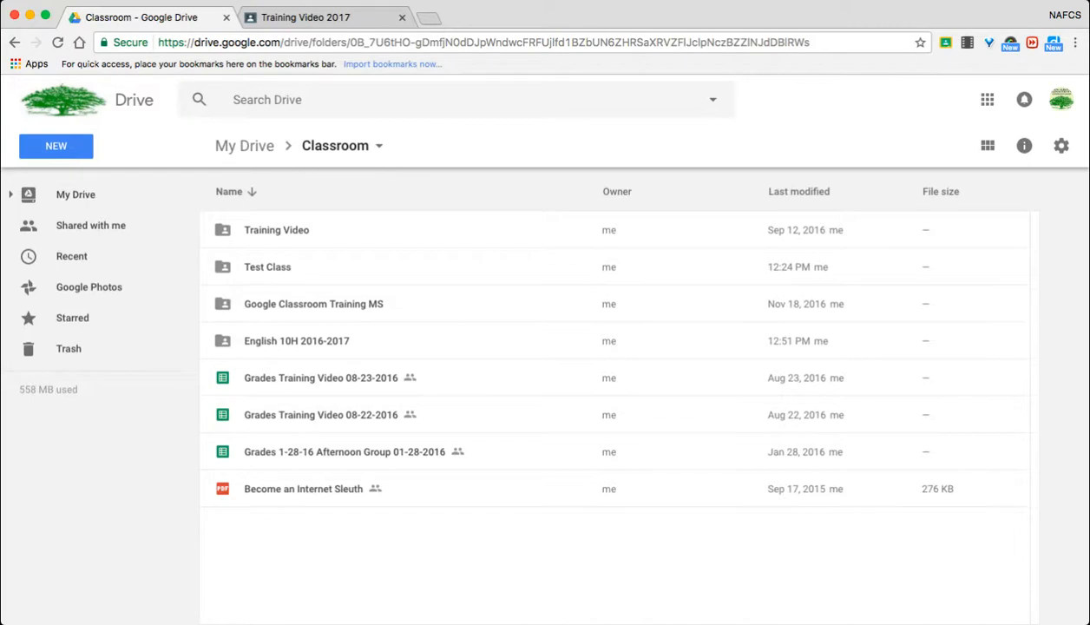
double_click(314, 304)
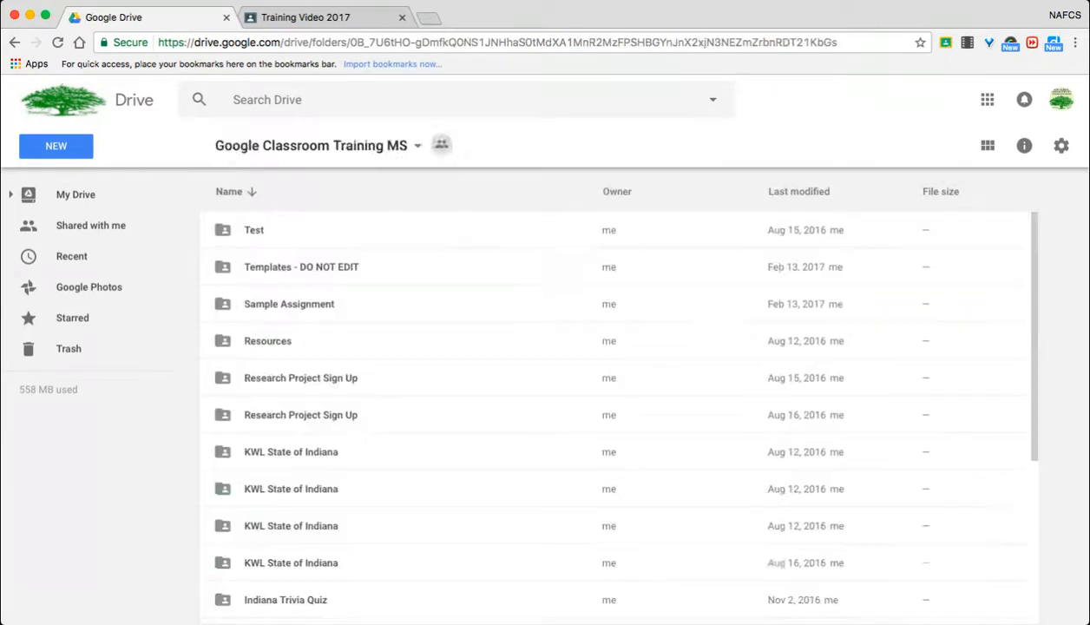
scroll(608, 412, down, 3)
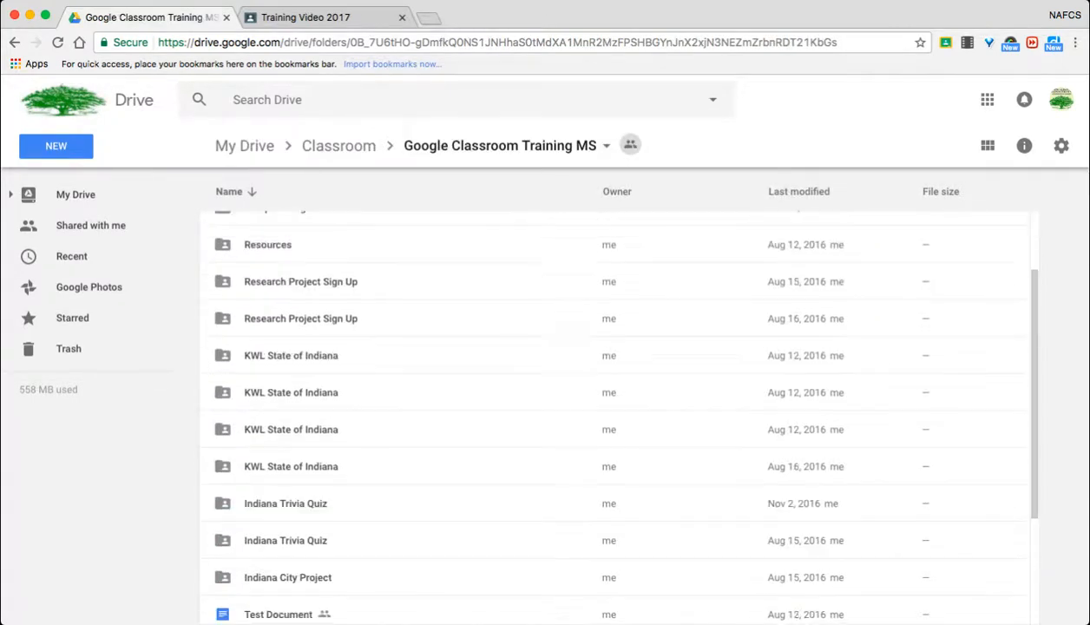
scroll(608, 412, down, 4)
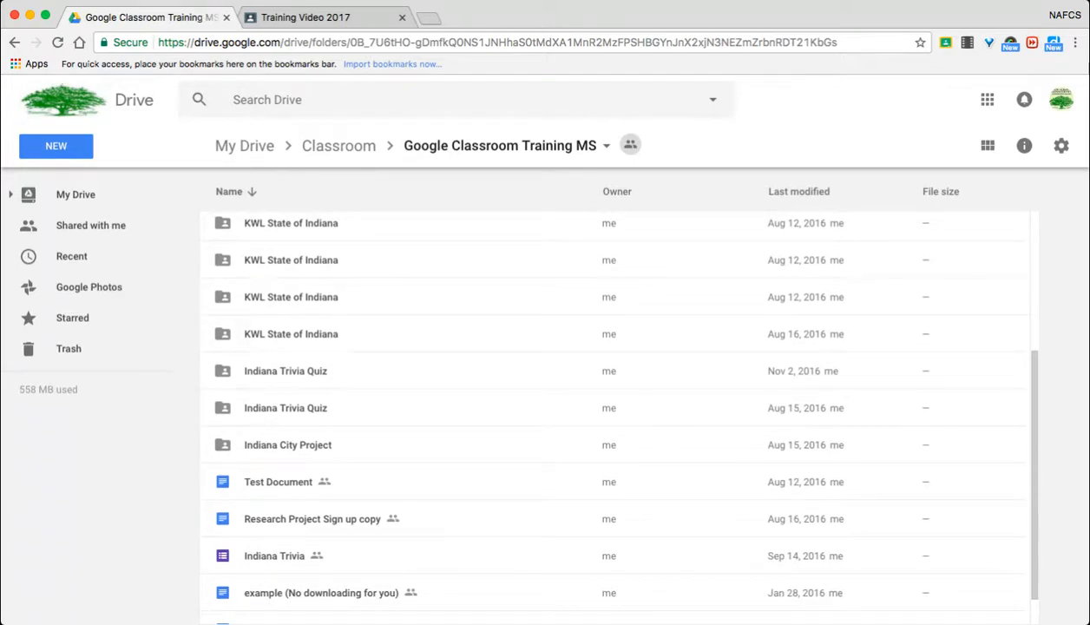
scroll(607, 412, down, 1)
double_click(291, 313)
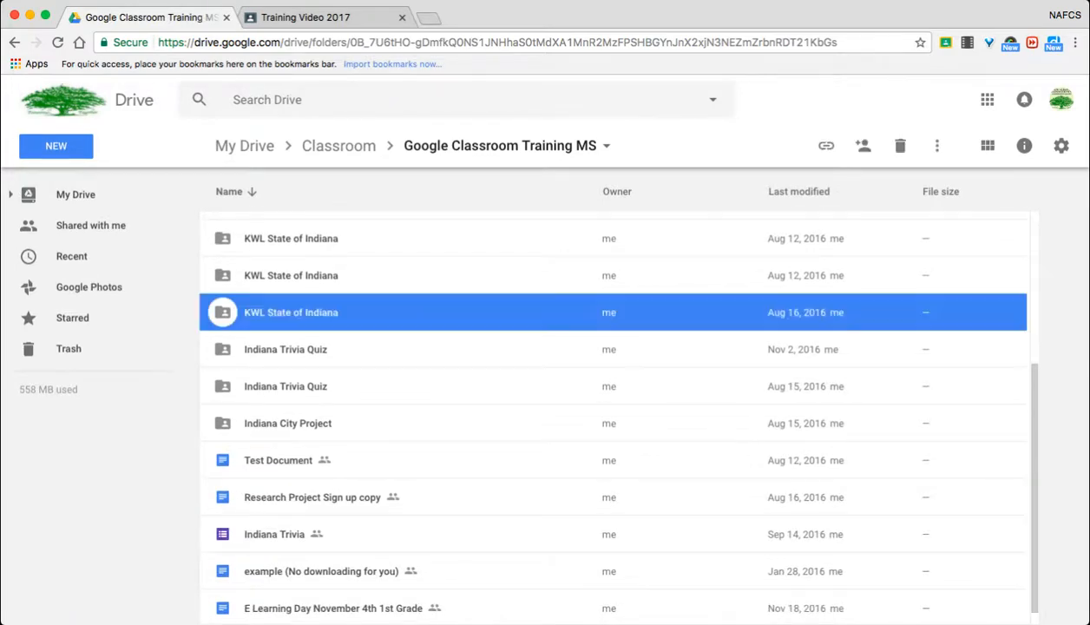
scroll(615, 409, down, 1)
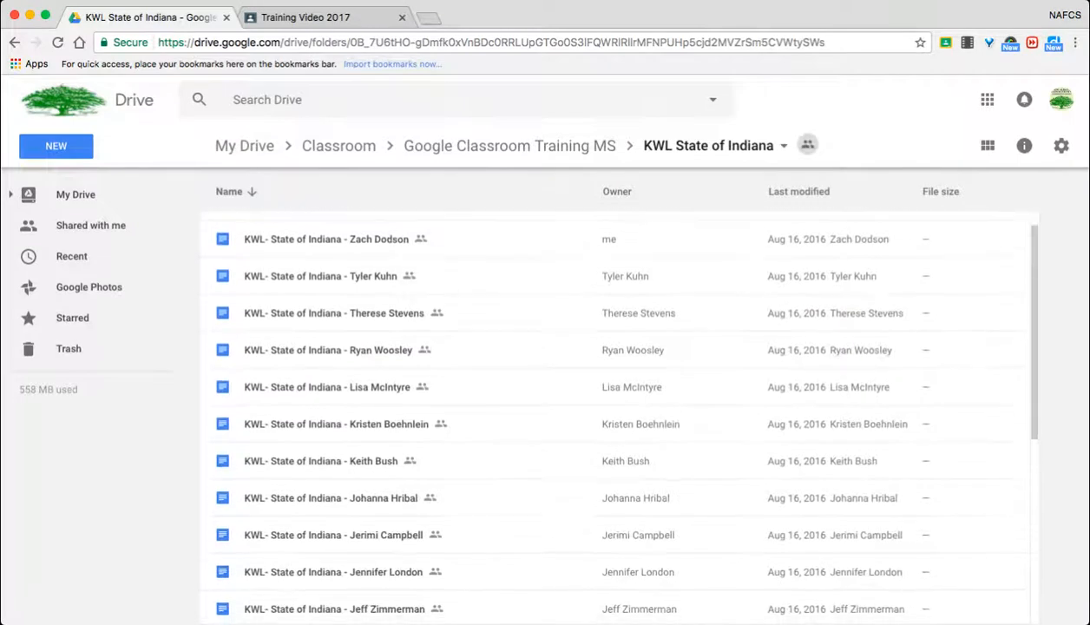
scroll(607, 412, down, 3)
scroll(608, 412, up, 4)
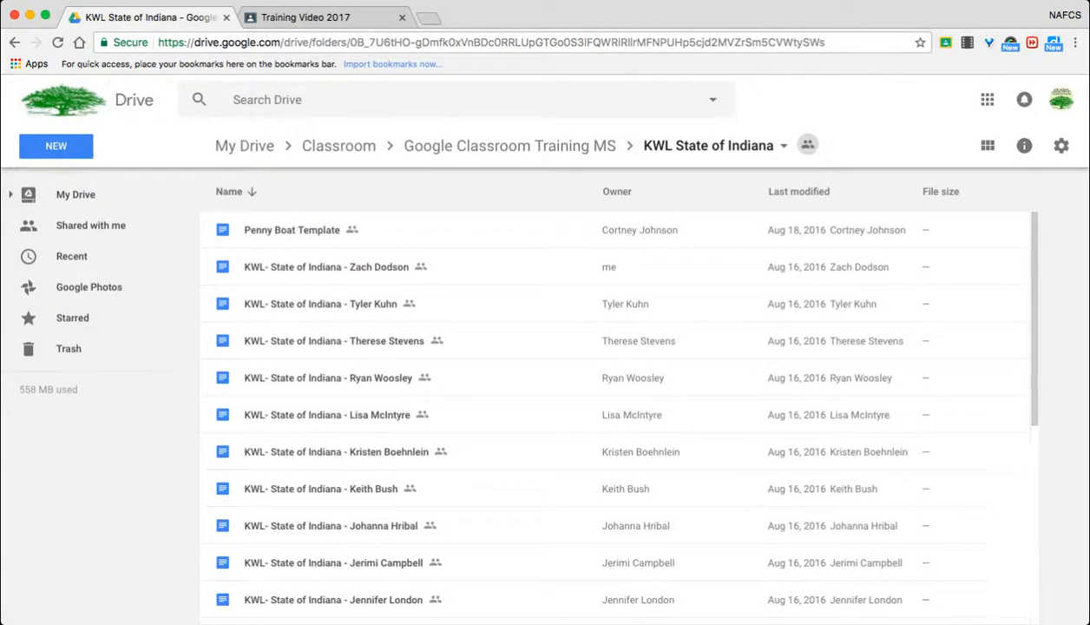
- Create a folder named "2016-2017 School Year" inside the Classroom folder
click(338, 145)
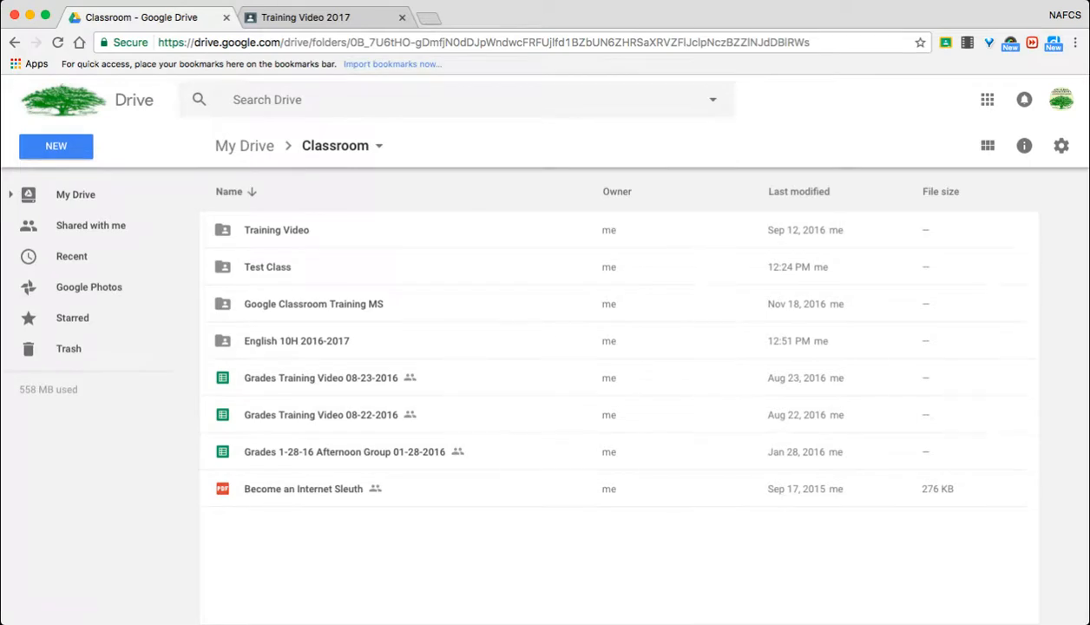
click(56, 145)
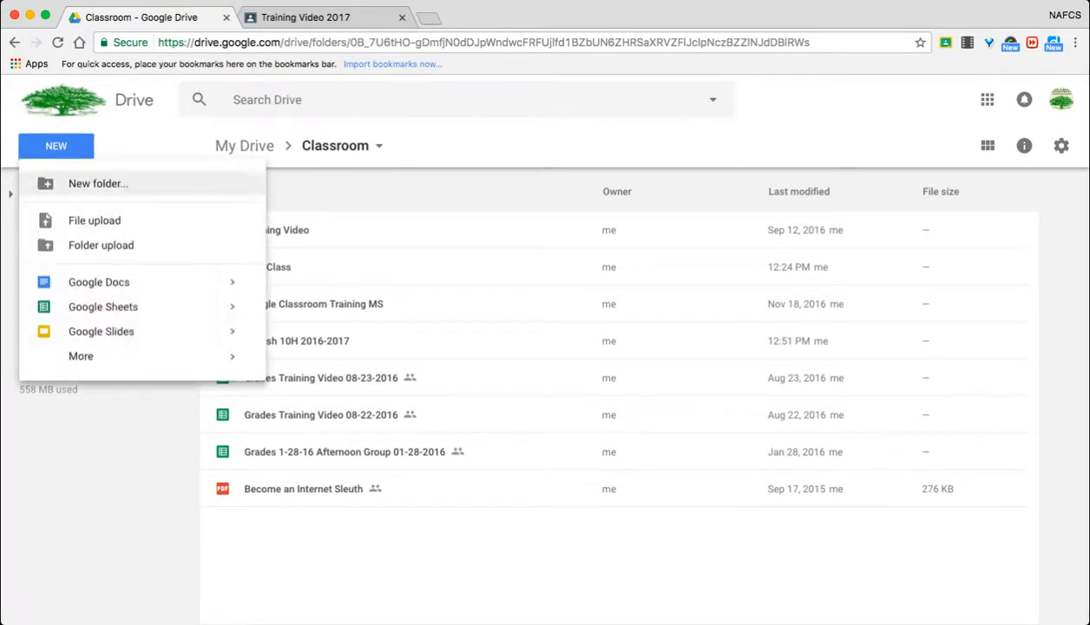
click(98, 184)
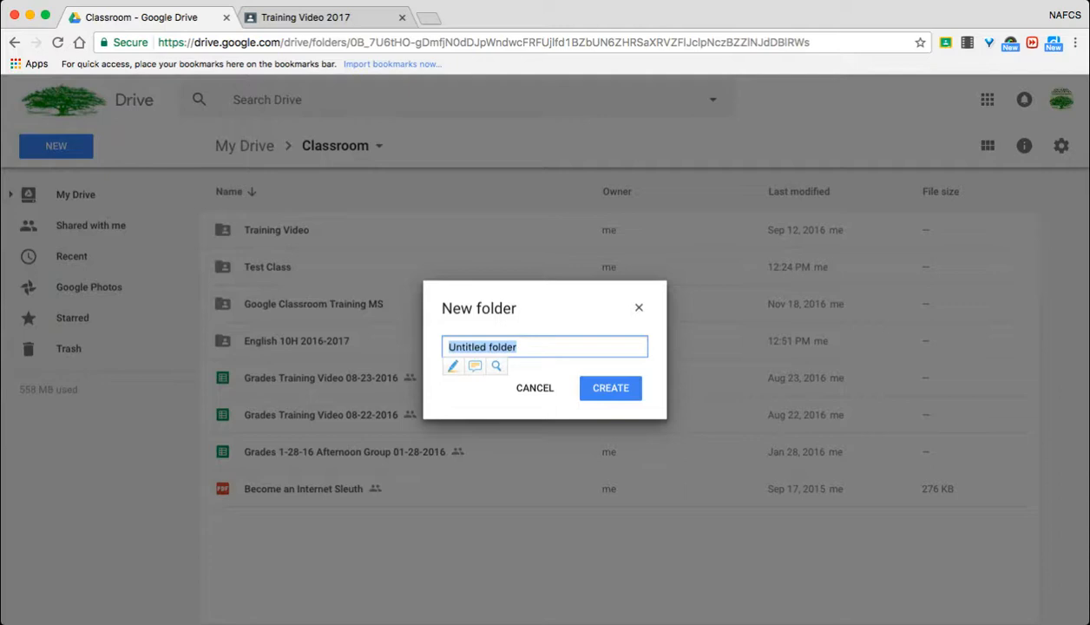
key(BackSpace)
text(2016-2017 School Year)
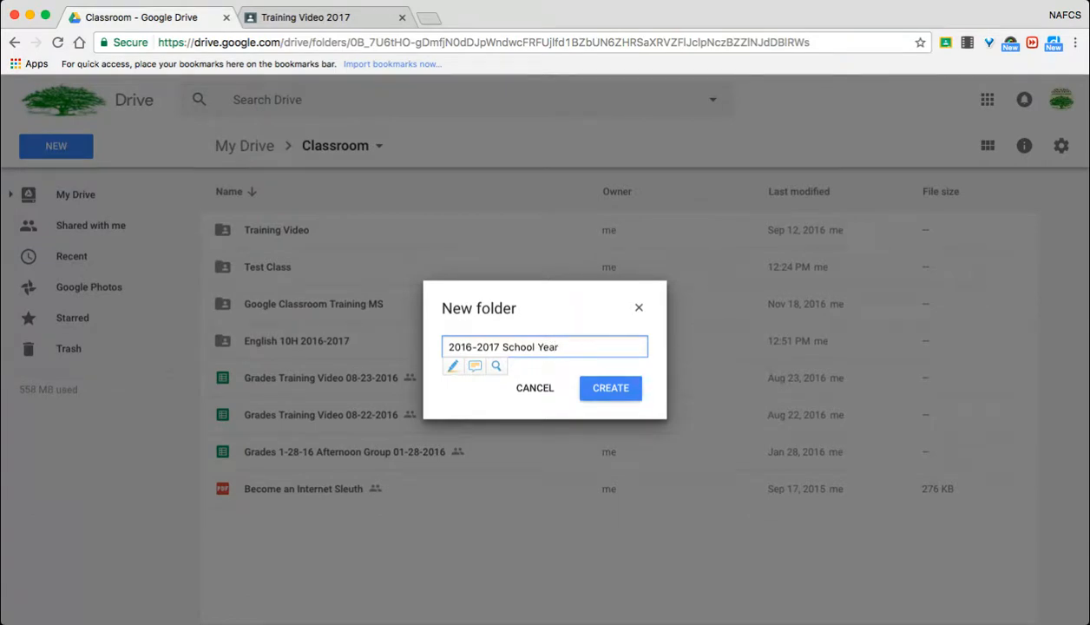
click(610, 388)
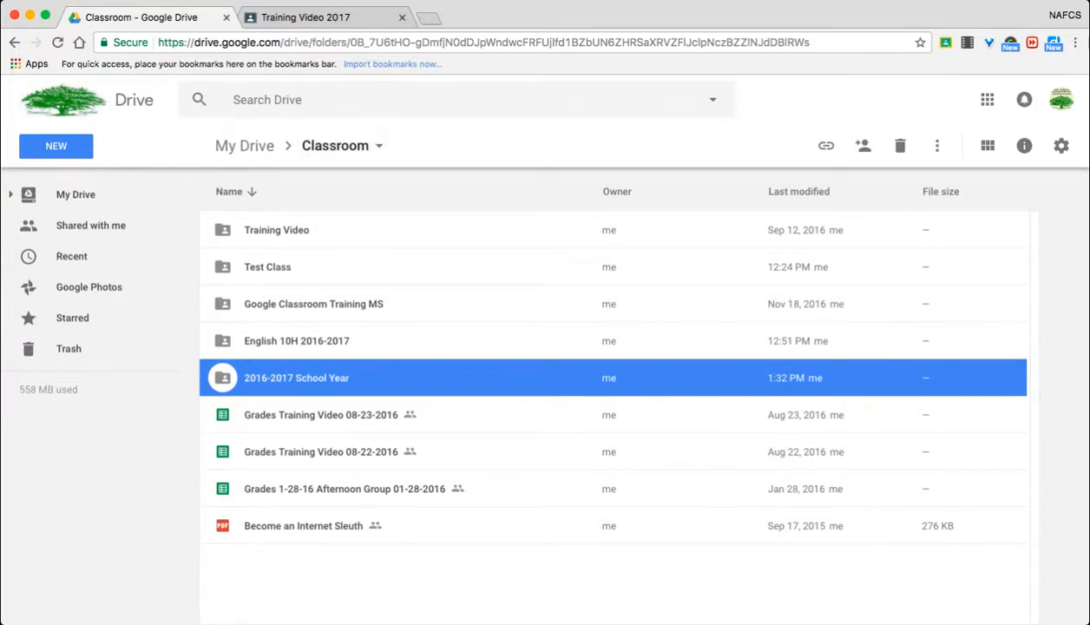
- Move the four class folders from Training Video through English 10H 2016-2017 into the 2016-2017 School Year folder, accepting the sharing change
click(277, 230)
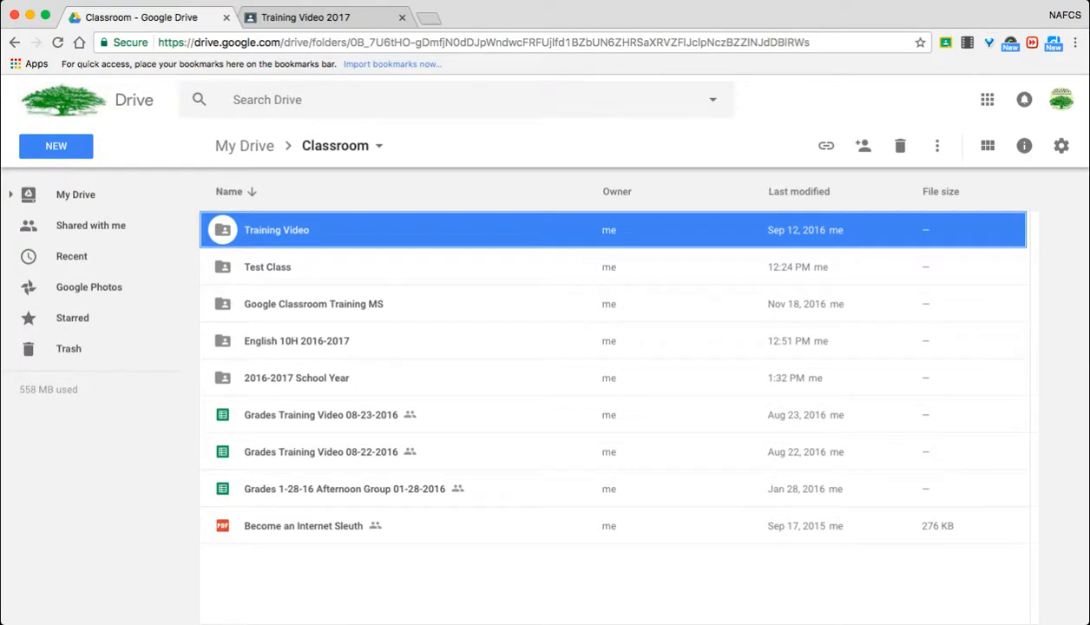
shift+click(297, 341)
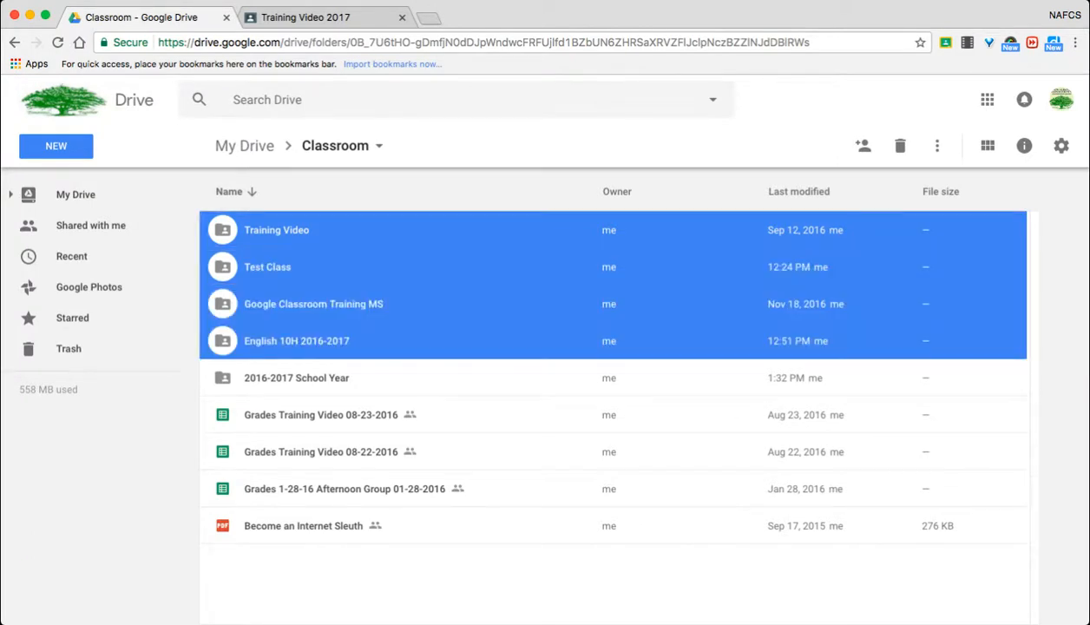
drag(297, 341, 291, 382)
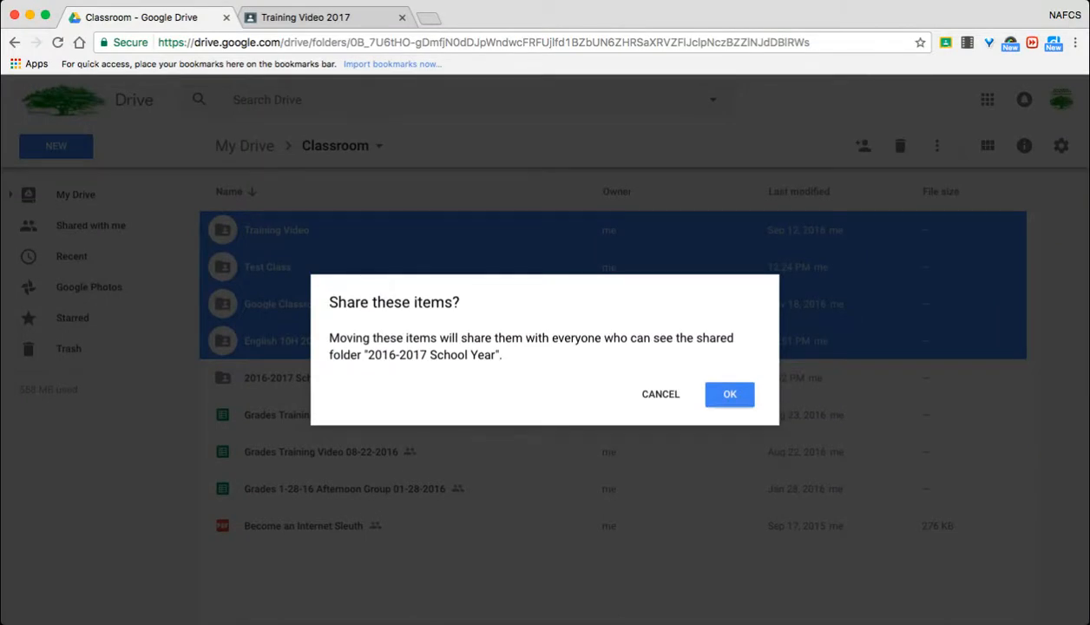
click(730, 394)
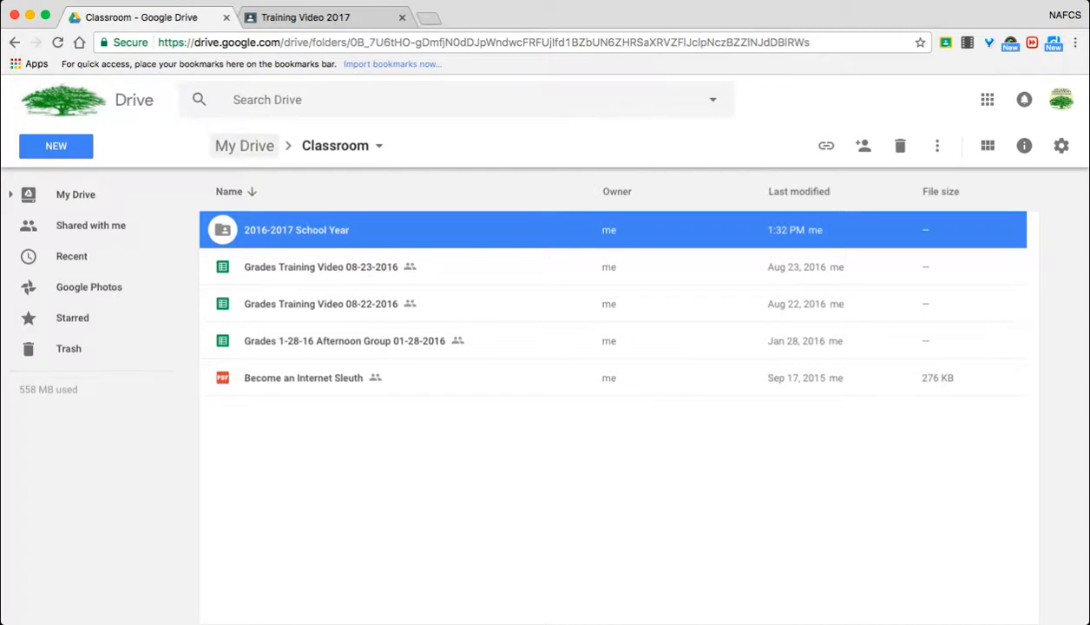
- Return to My Drive and create a folder named "16-17 Resources" there
click(244, 145)
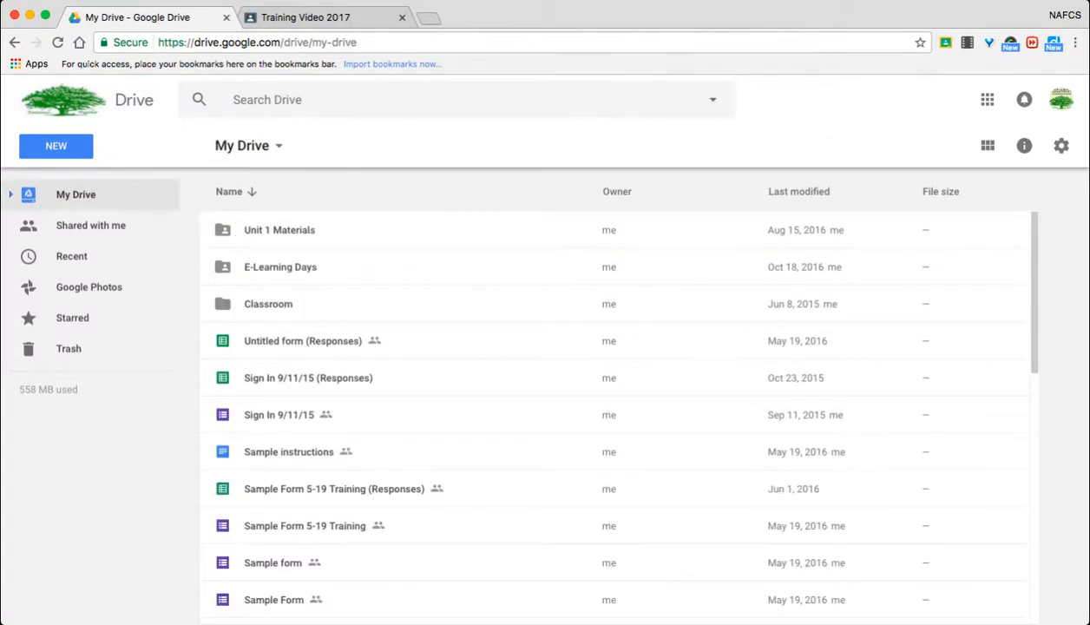
scroll(616, 408, down, 5)
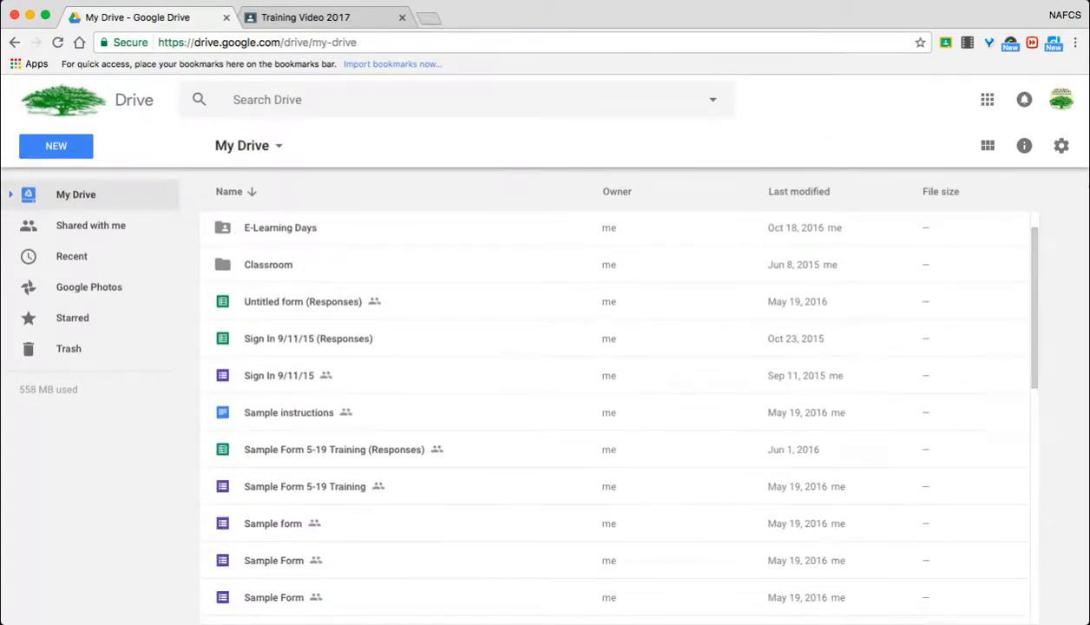
scroll(617, 408, down, 2)
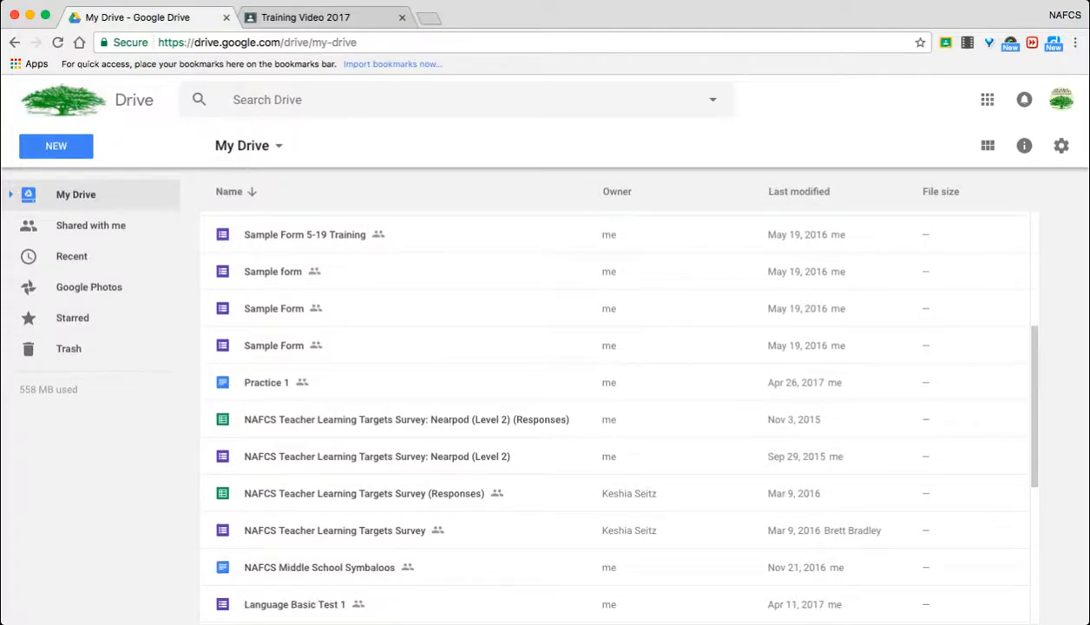
scroll(617, 408, up, 6)
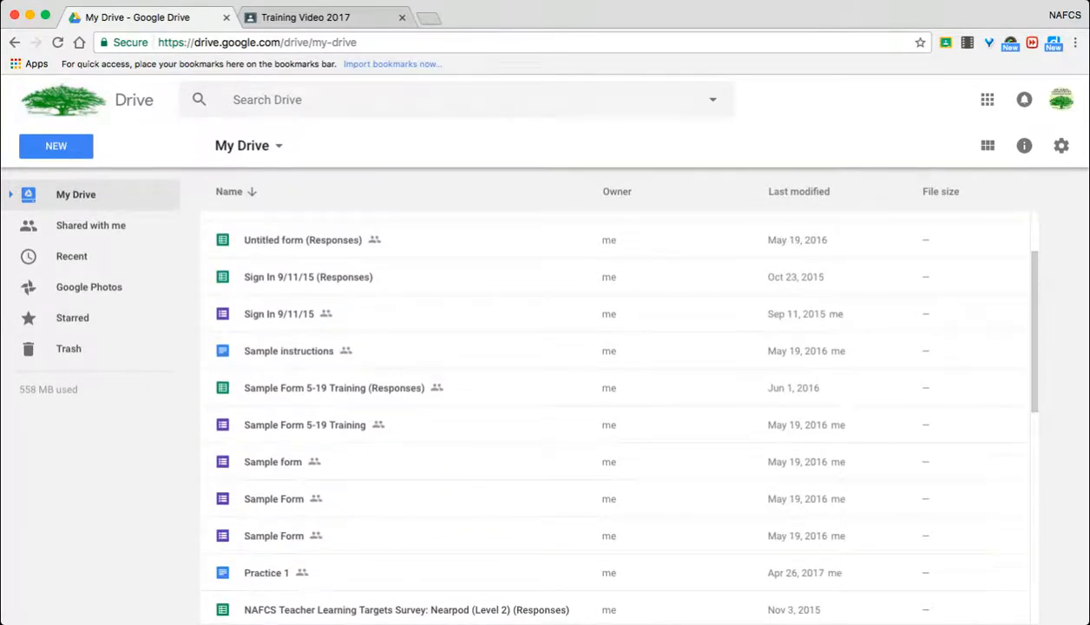
scroll(616, 408, up, 1)
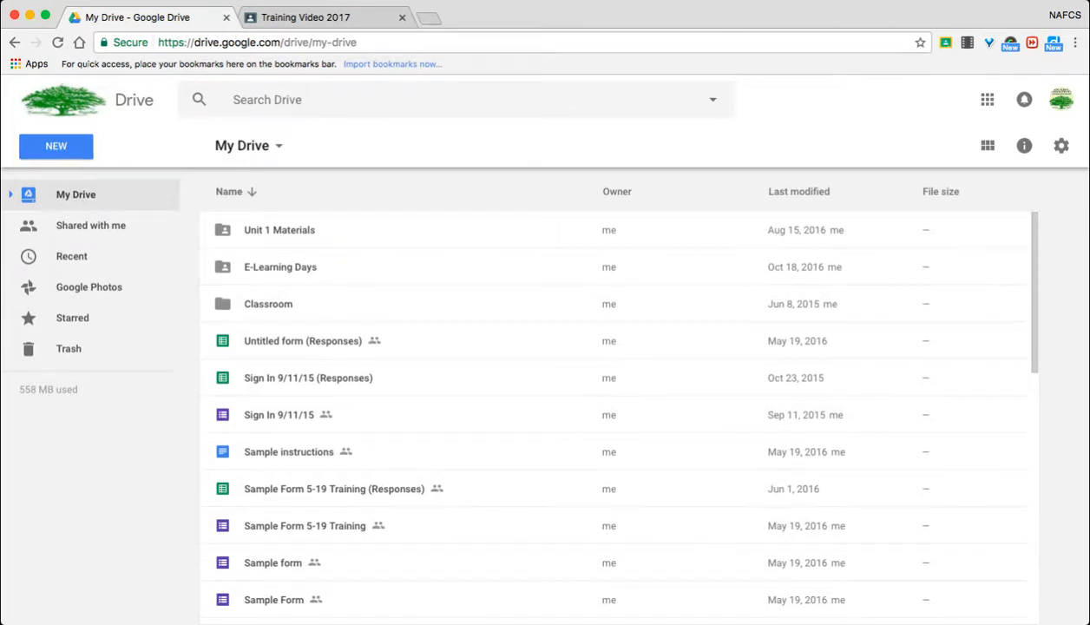
click(55, 146)
click(98, 182)
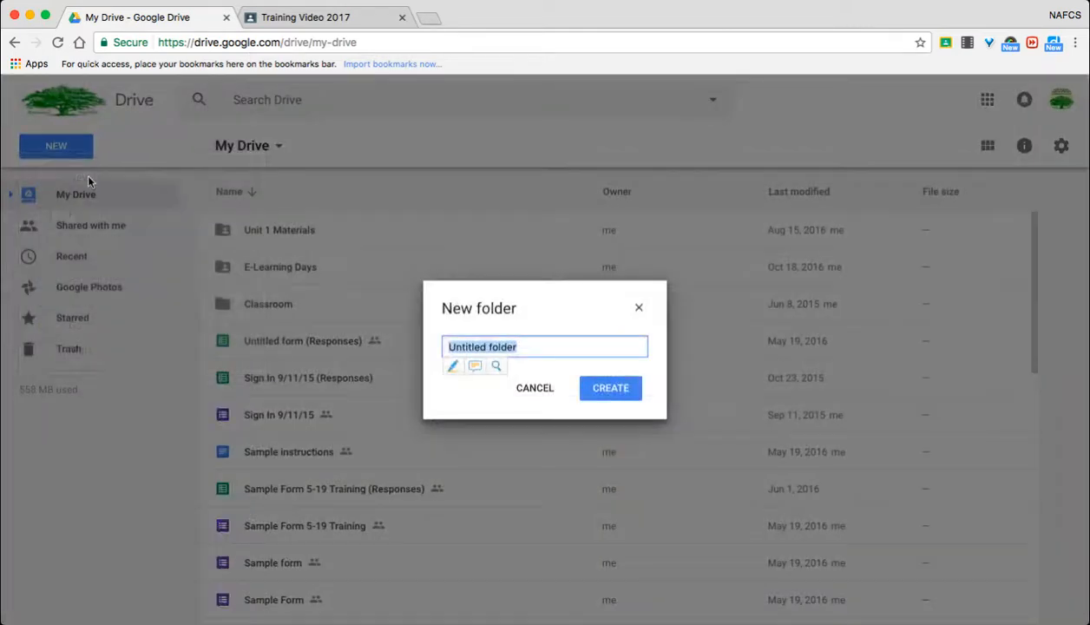
key(BackSpace)
text(2)
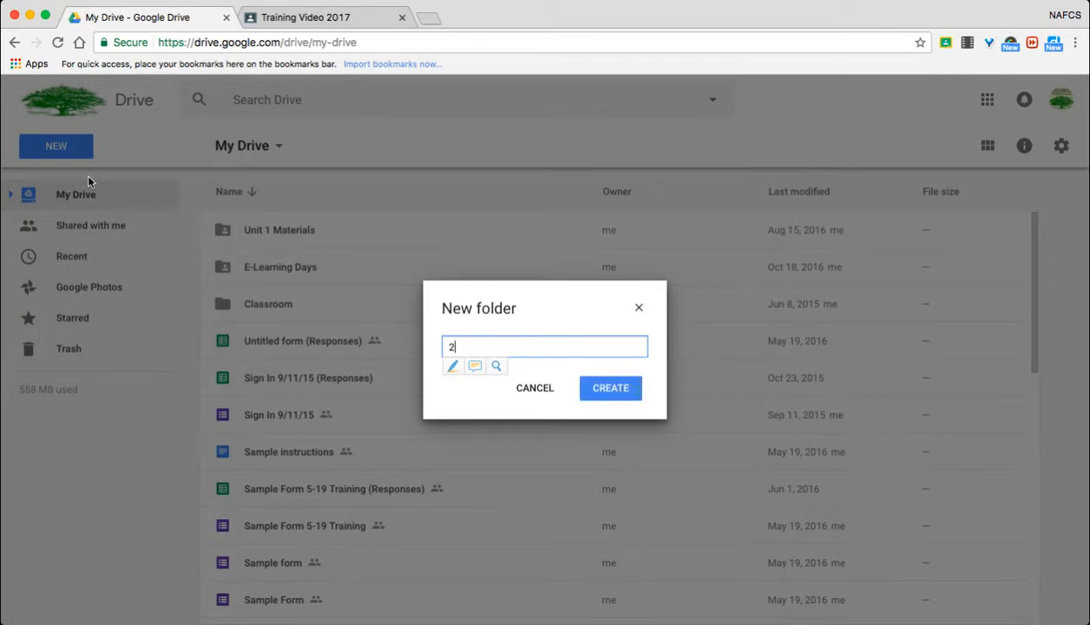
key(BackSpace)
text(16-17 Resources)
key(Return)
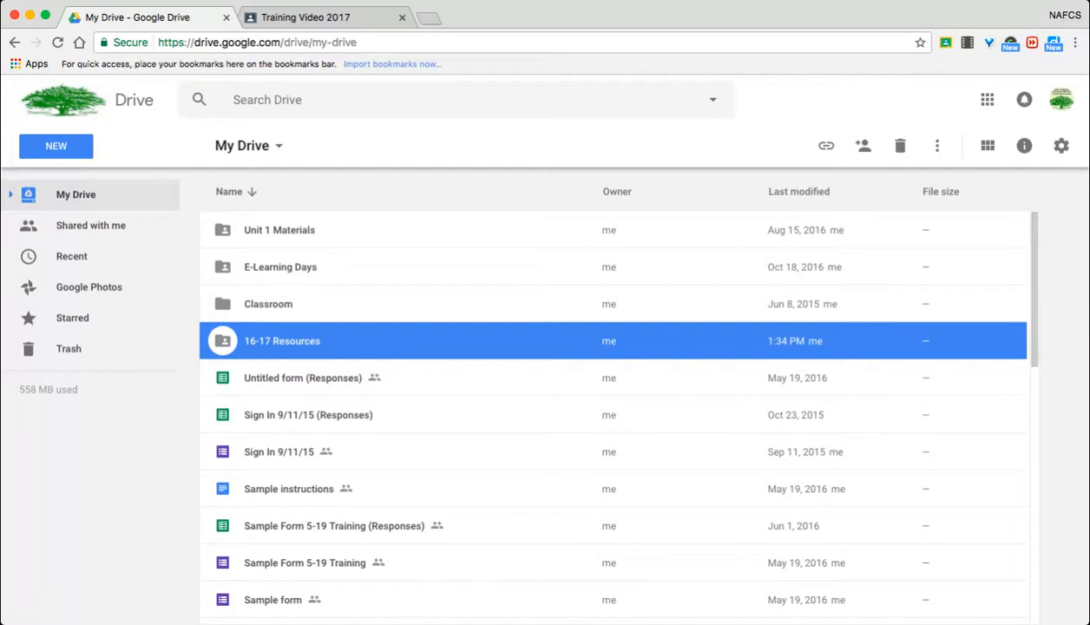
- Move the files from Untitled form (Responses) through Sample form into the 16-17 Resources folder, accepting the sharing change
click(303, 377)
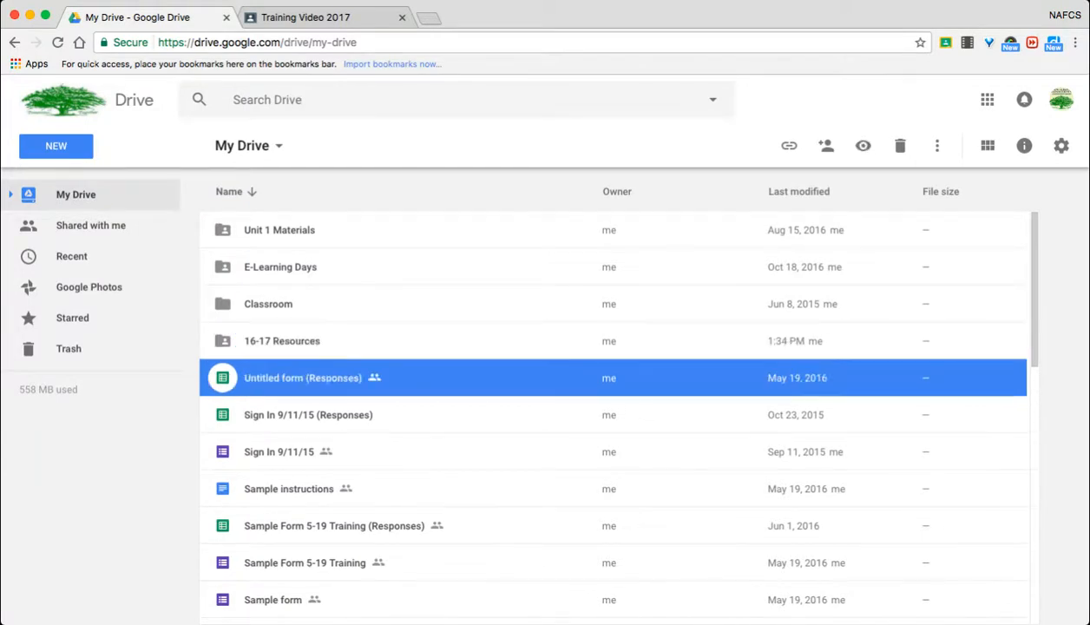
scroll(613, 408, down, 2)
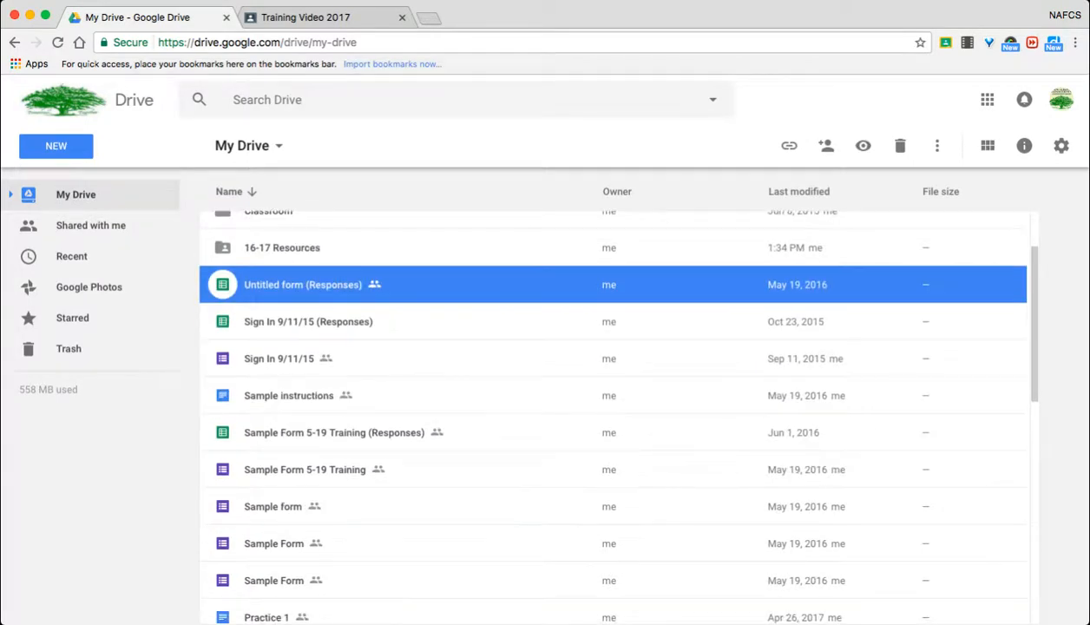
shift+click(274, 506)
scroll(613, 408, up, 2)
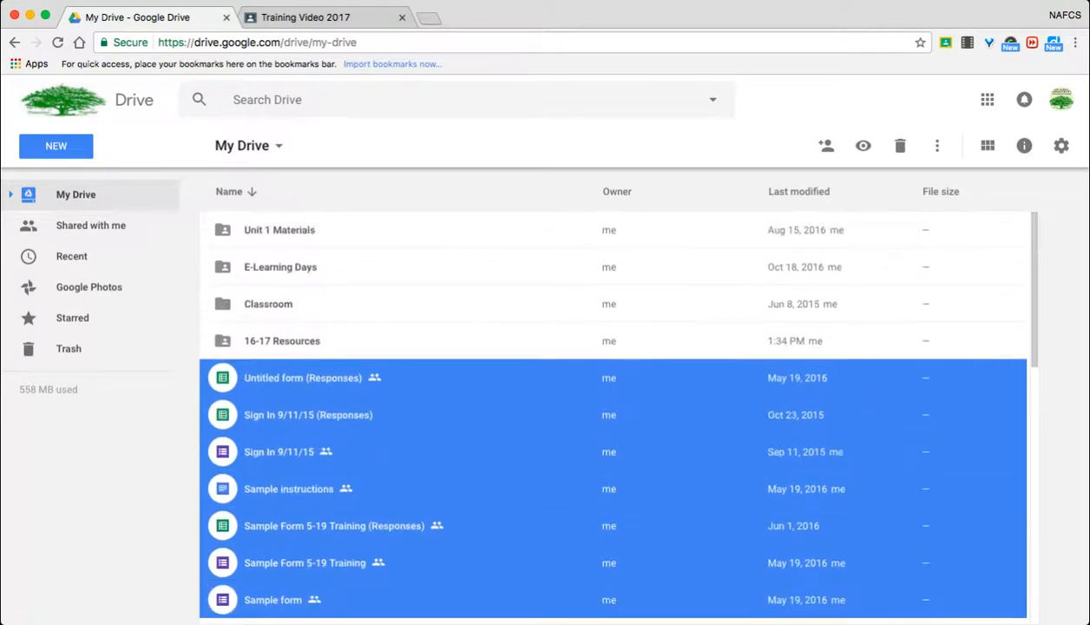
drag(382, 382, 387, 360)
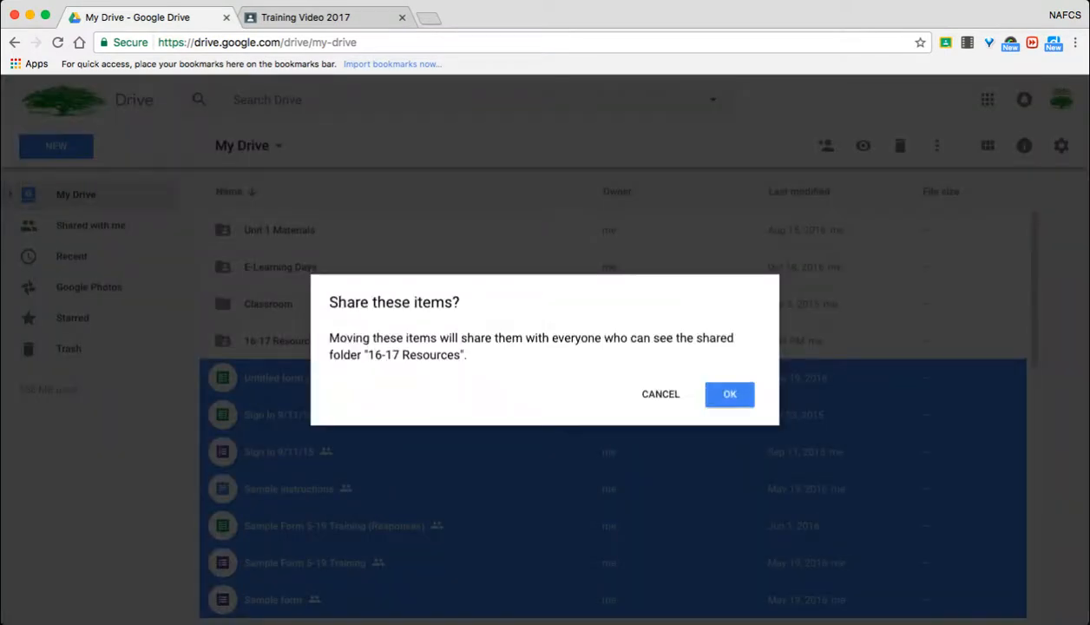
click(730, 394)
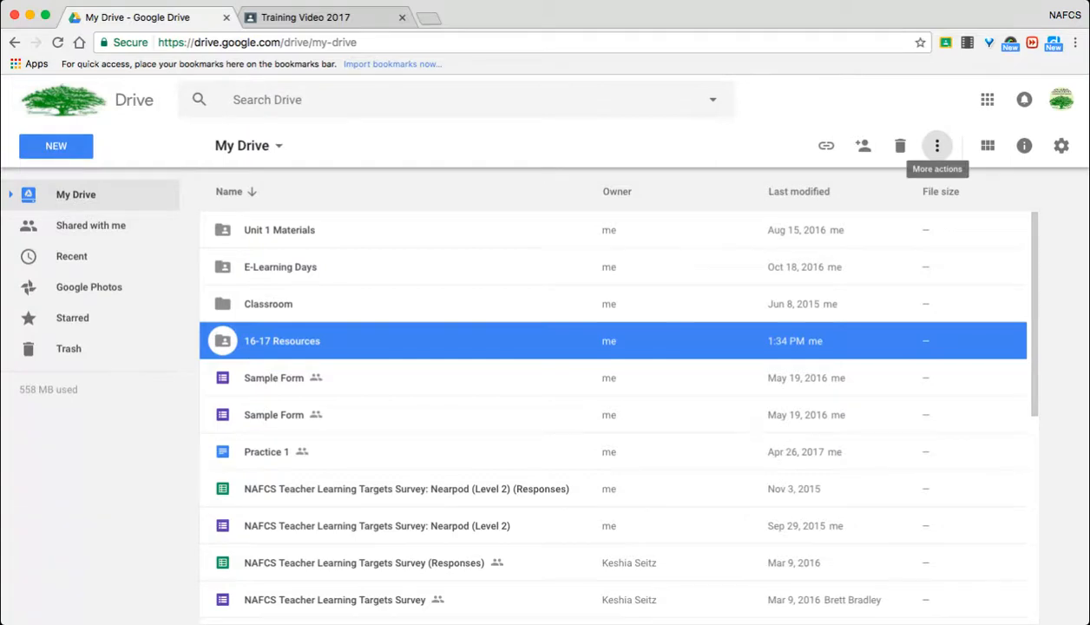
- Change the color of the 16-17 Resources folder to red and deselect the folder
click(937, 145)
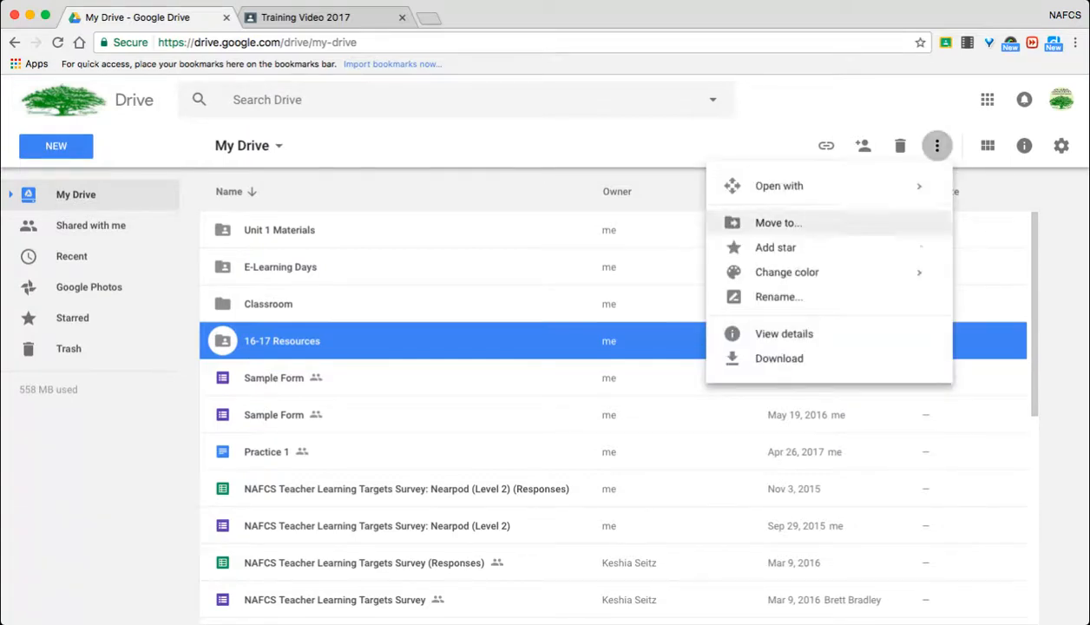
mouse_move(787, 272)
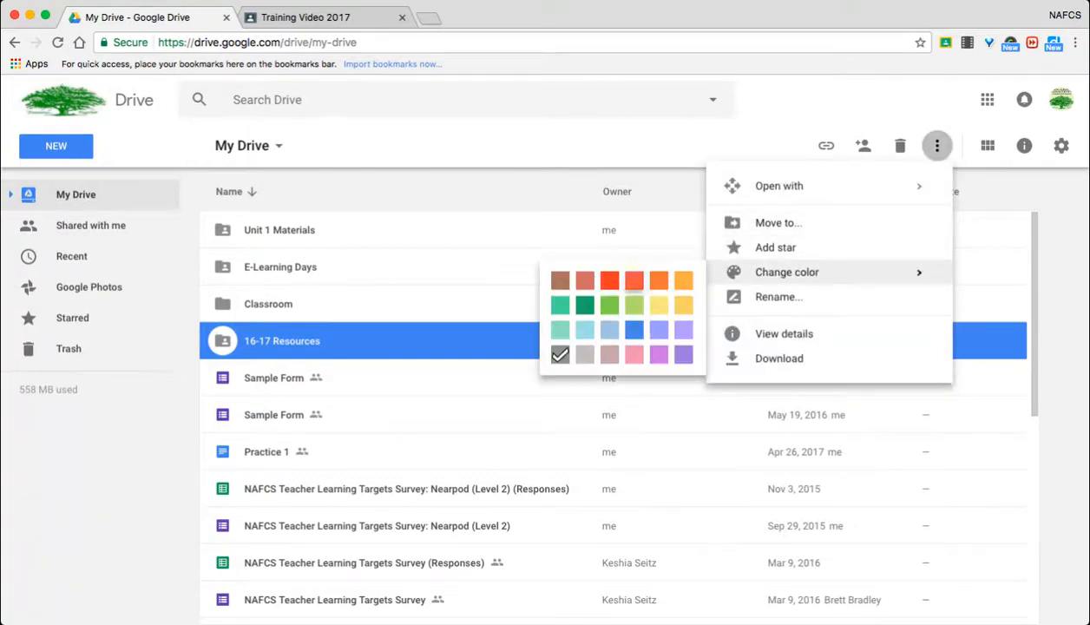
click(610, 279)
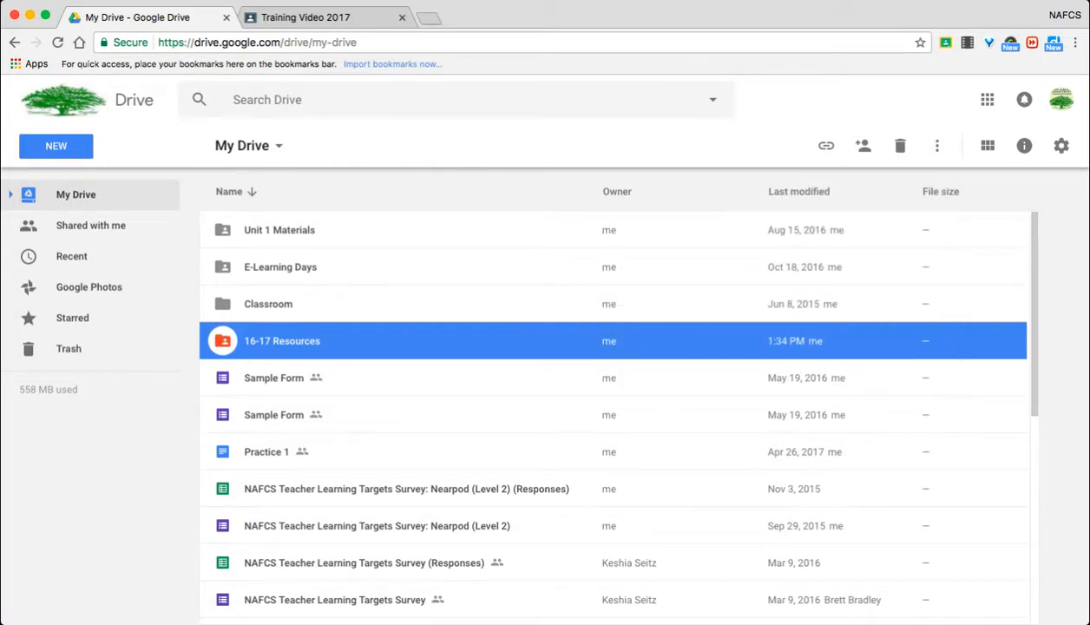
click(521, 415)
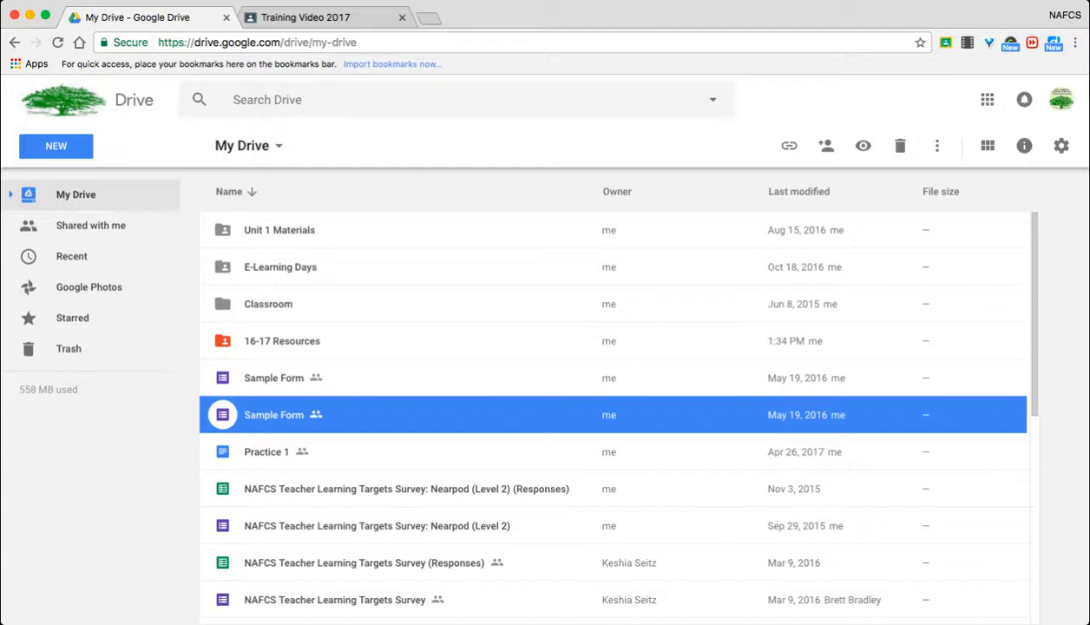
scroll(613, 412, down, 5)
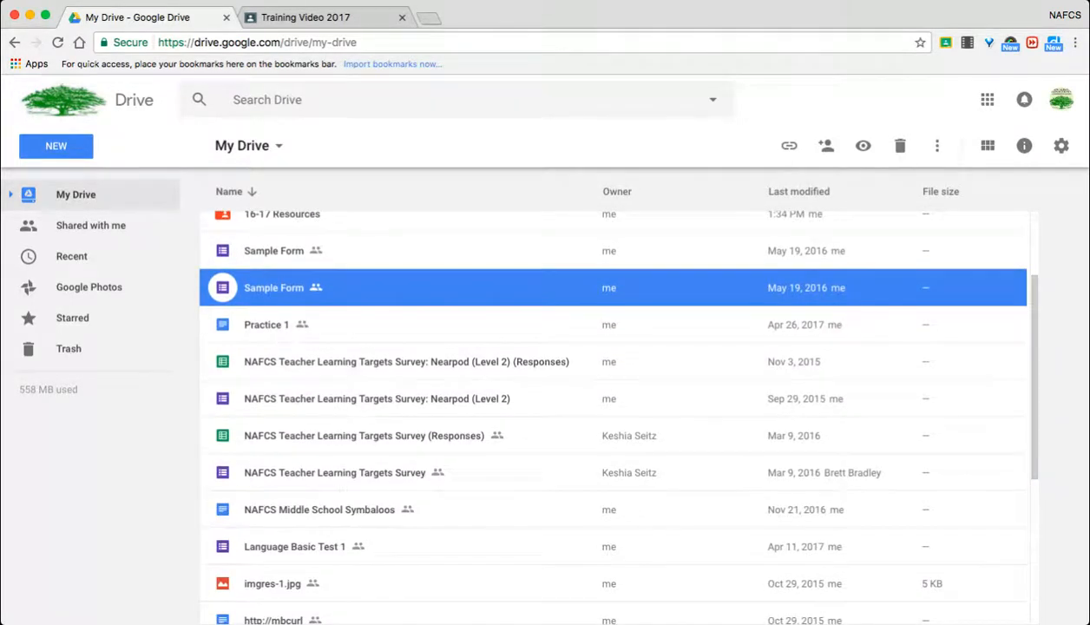
scroll(613, 412, down, 1)
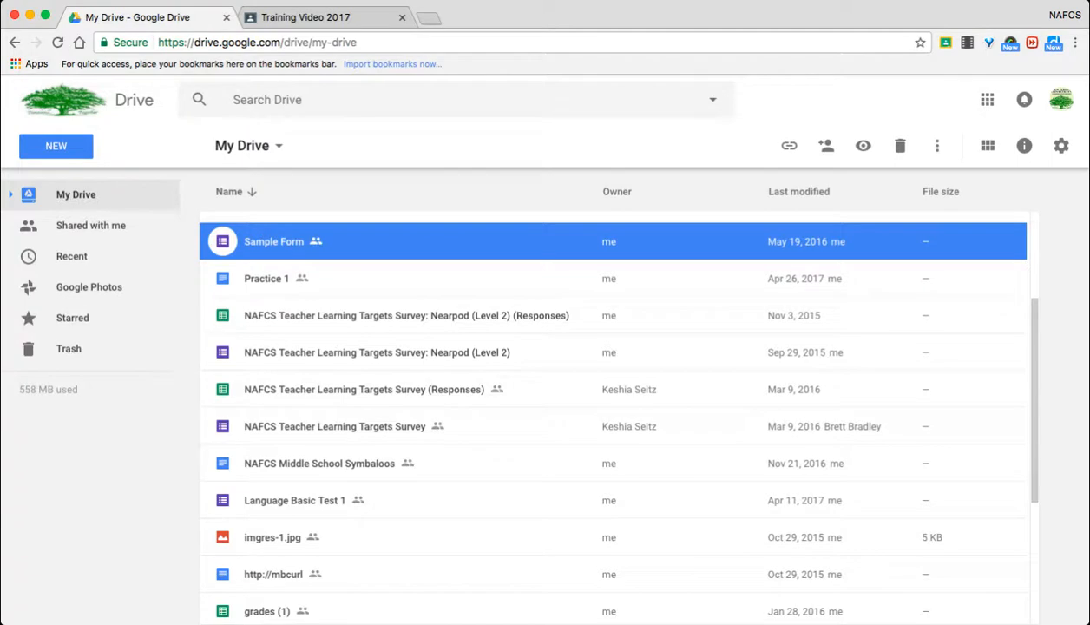
- Add a star to the Practice 1 document in My Drive and view it in the Starred list
scroll(613, 412, up, 3)
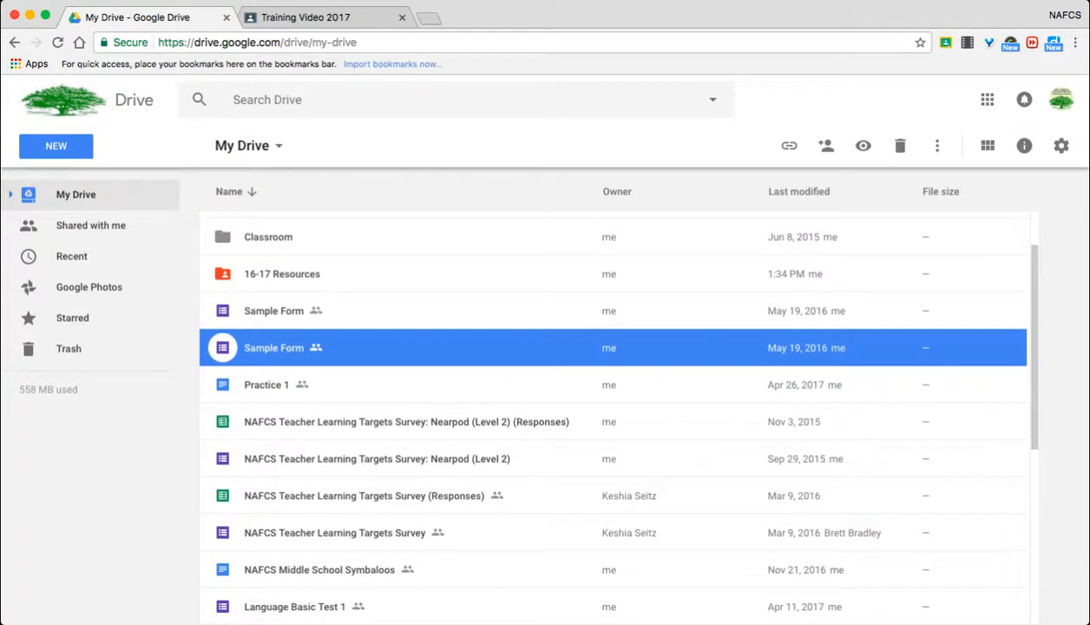
scroll(613, 412, up, 2)
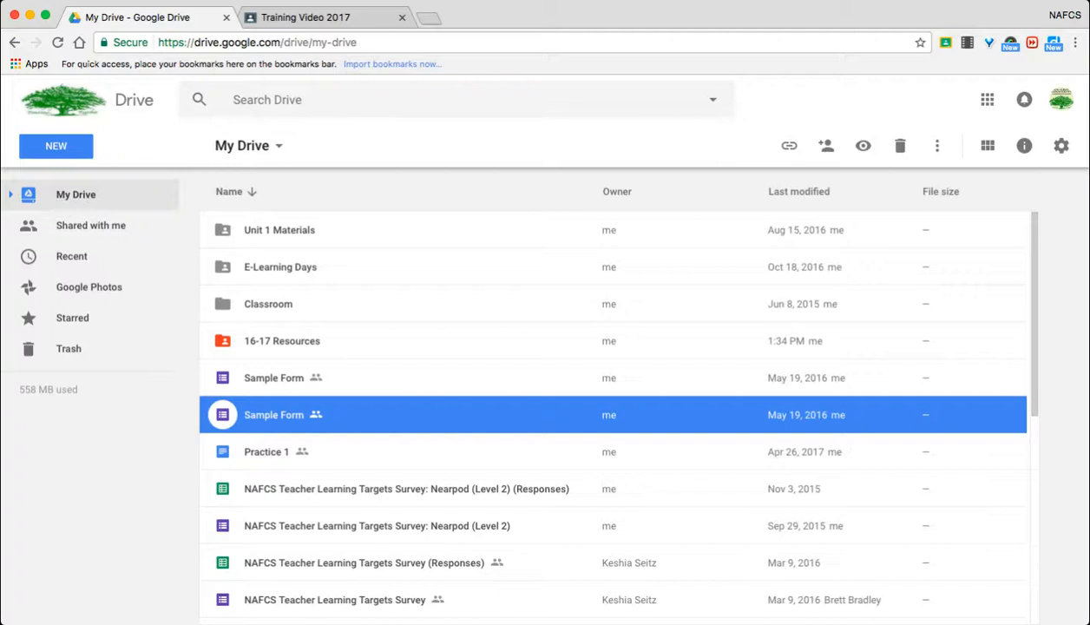
click(267, 452)
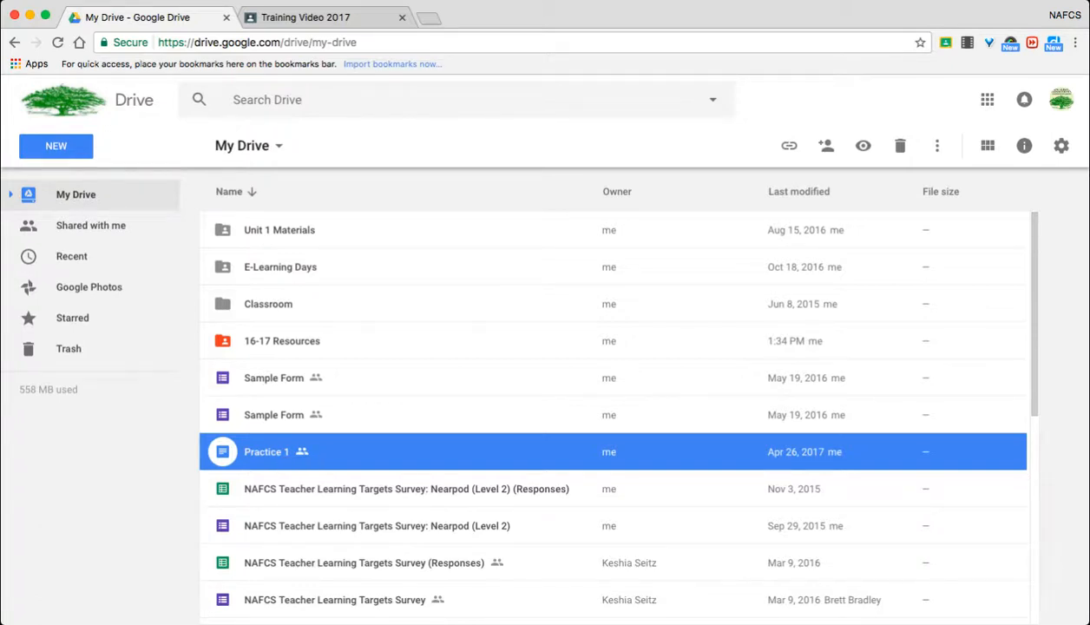
click(937, 145)
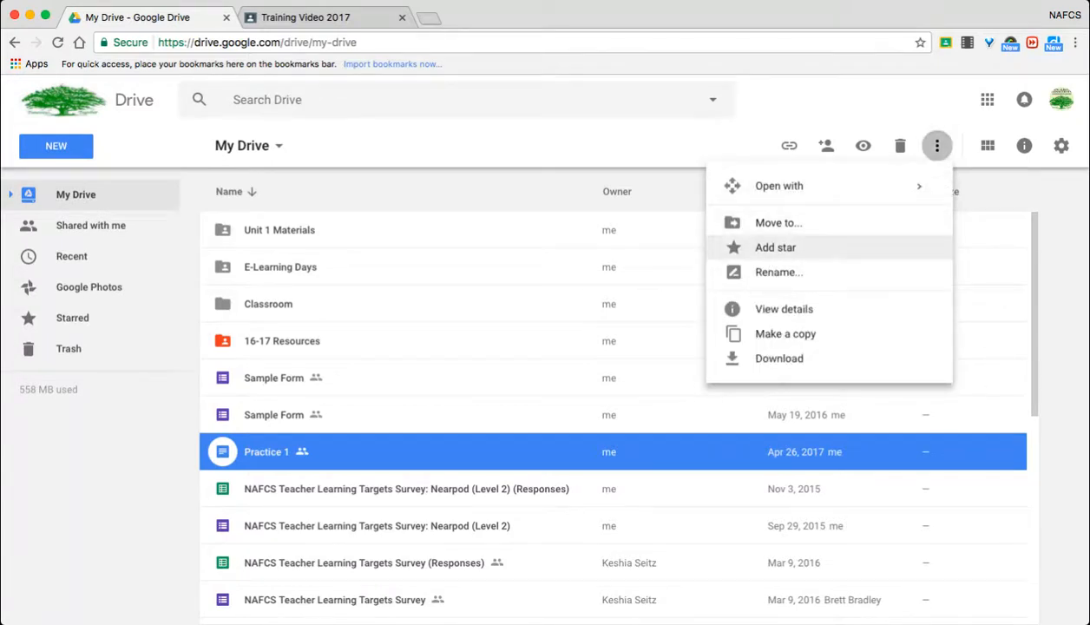
click(776, 247)
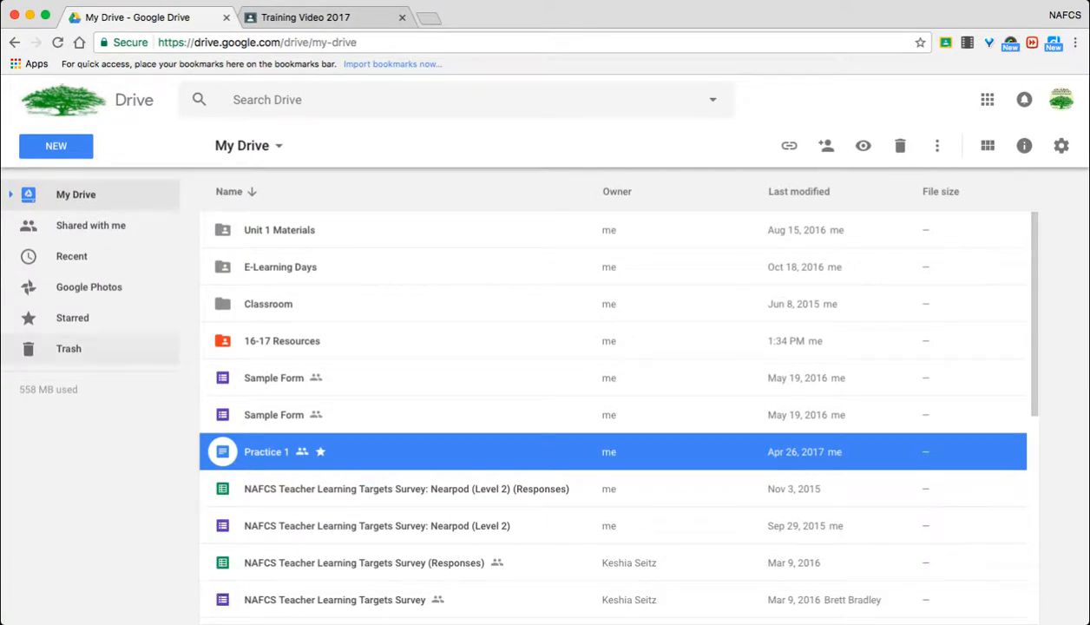
click(73, 318)
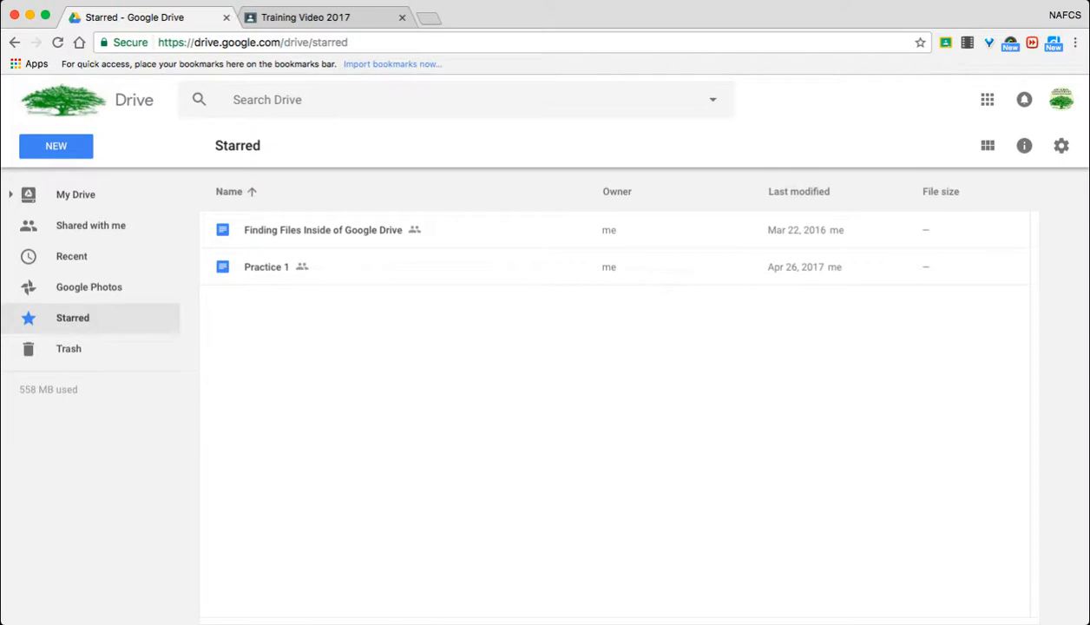
- Return to My Drive and move the Practice 1 document into the 16-17 Resources folder, accepting the sharing change
click(78, 195)
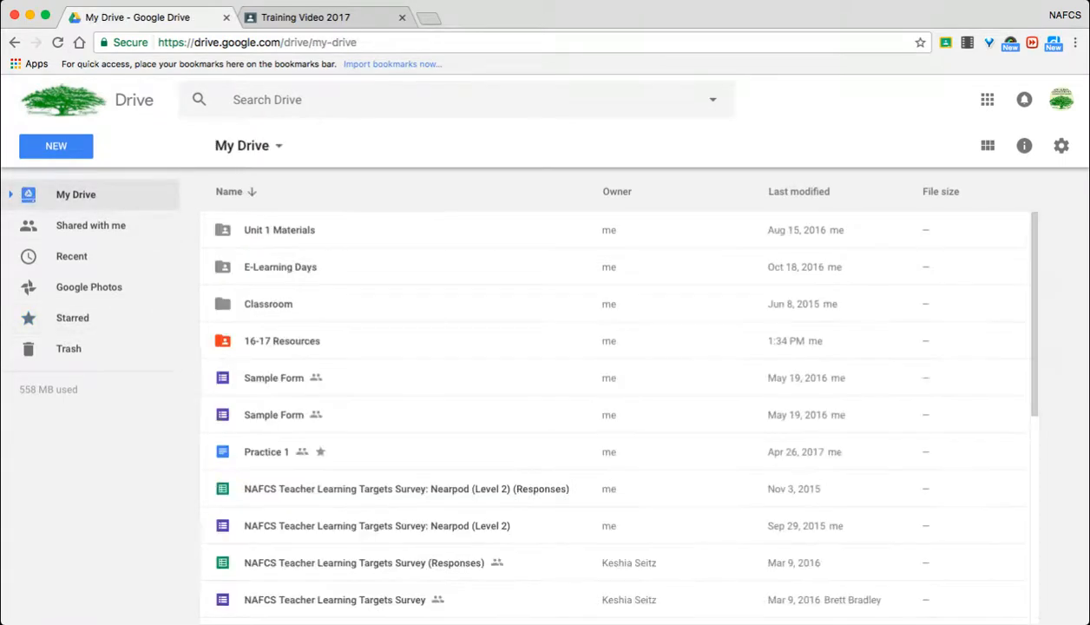
drag(260, 452, 287, 354)
click(730, 394)
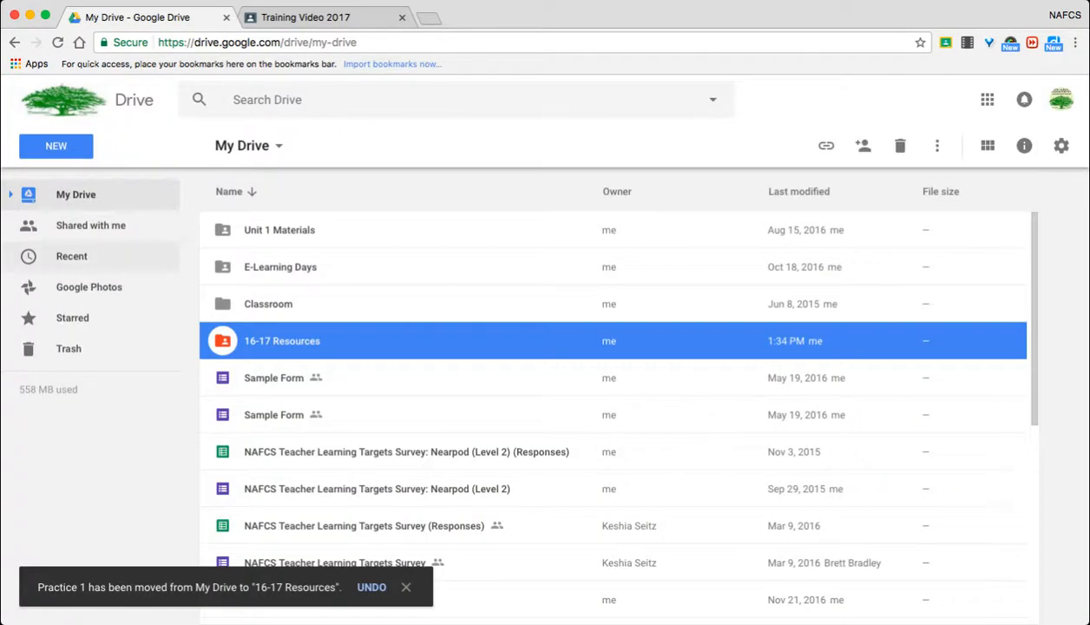
- Check the Starred list for the moved Practice 1 document and return to the My Drive file list
click(73, 317)
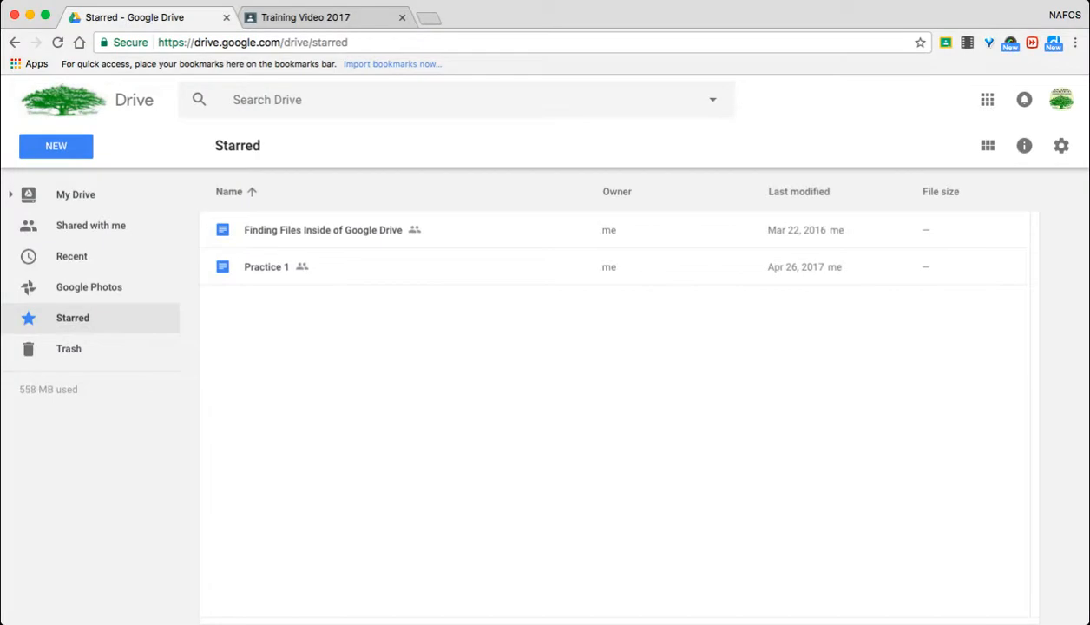
click(77, 195)
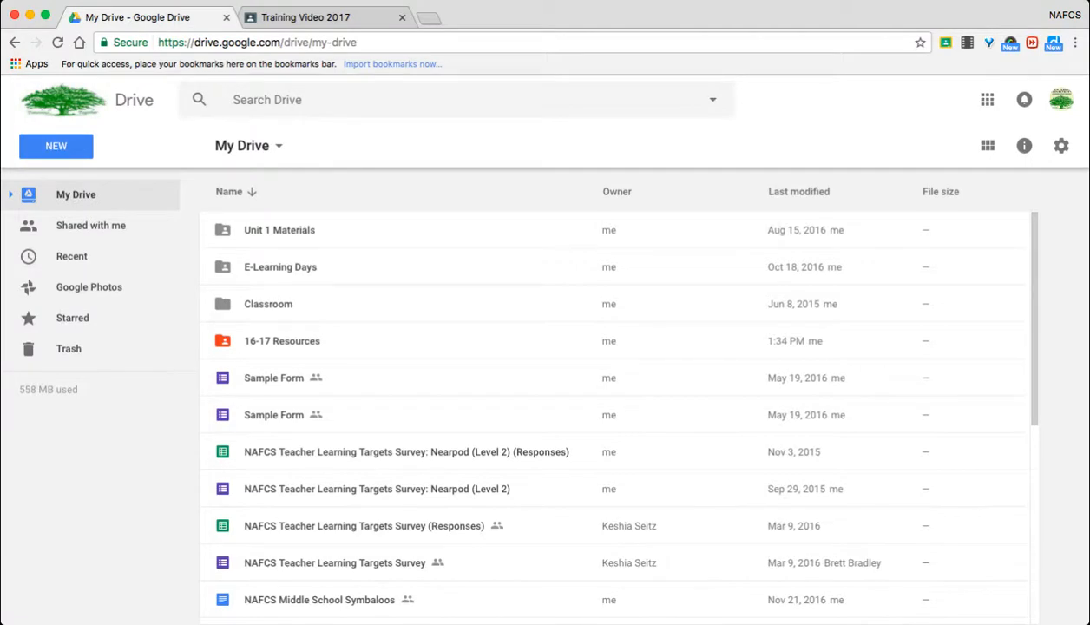
scroll(614, 408, down, 1)
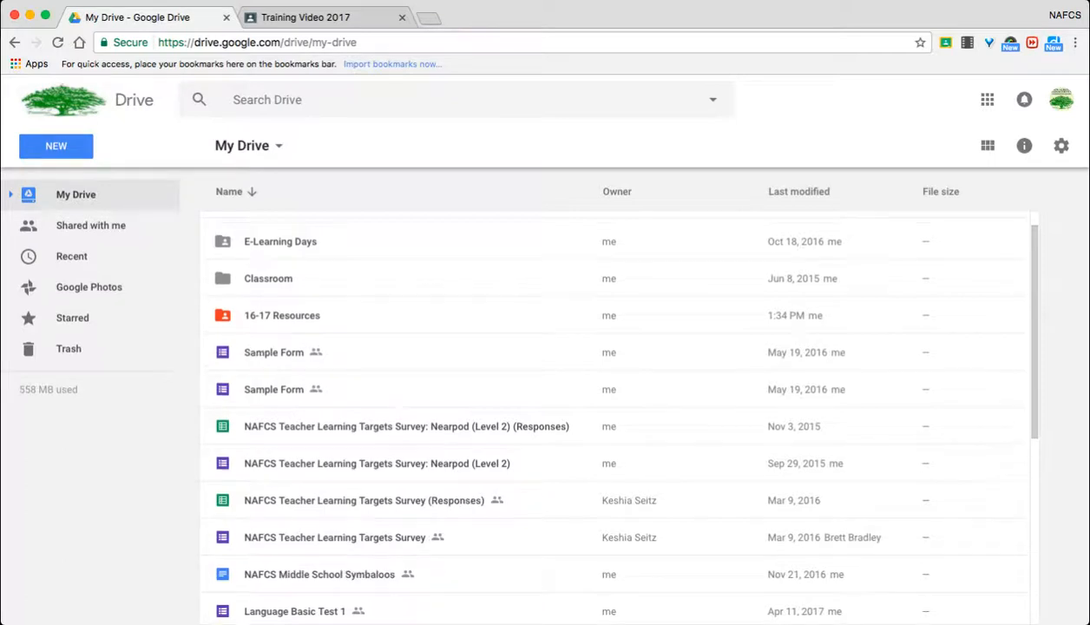
scroll(614, 408, up, 1)
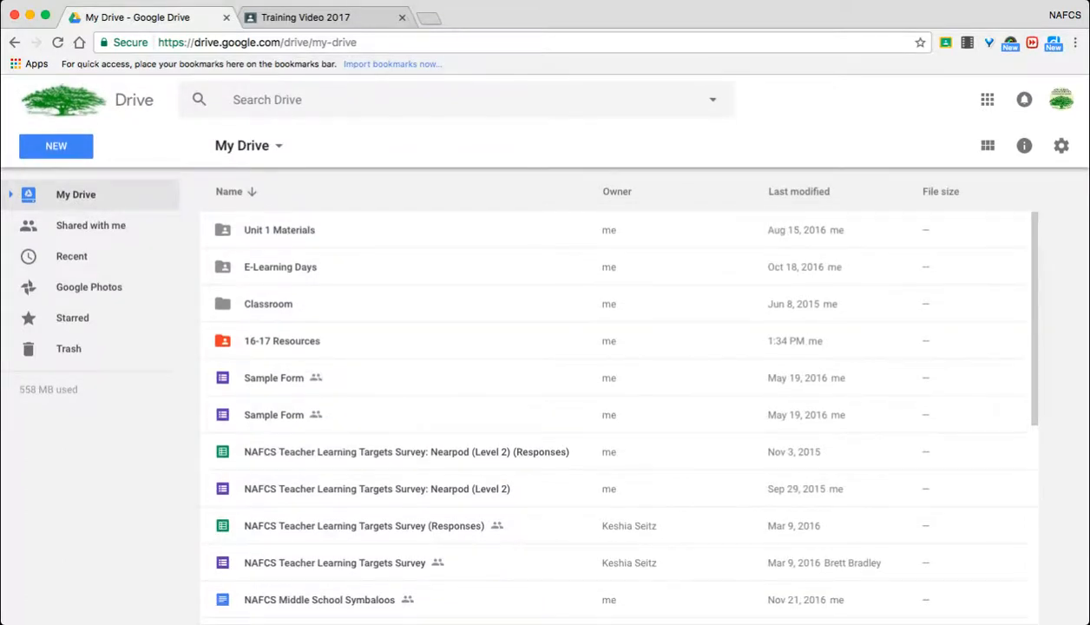